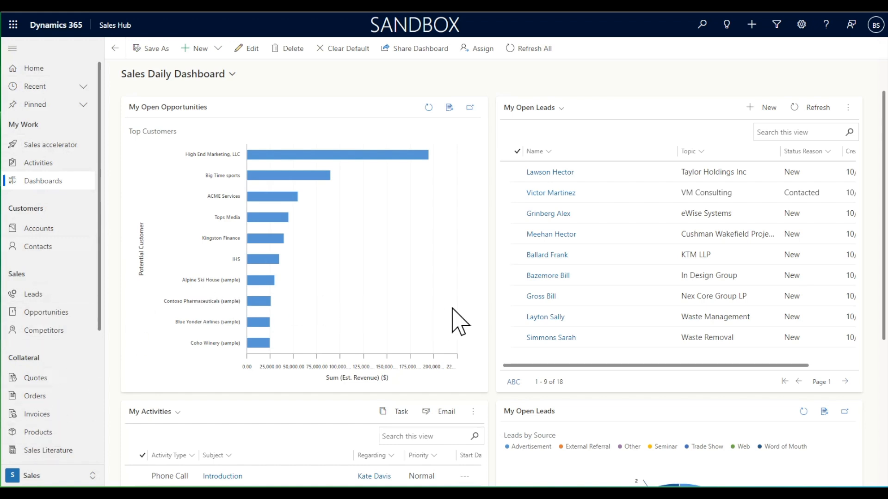
Open the VM Consulting lead from the open leads on the Sales Daily Dashboard and review its details.
{"action": "left_click", "coordinate": [51, 182]}
{"action": "scroll", "coordinate": [495, 344], "scroll_direction": "down", "scroll_amount": 5}
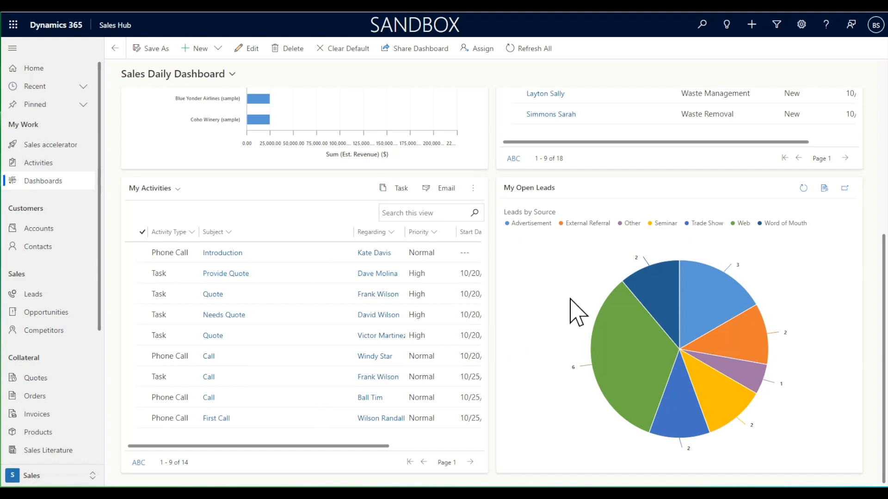
{"action": "scroll", "coordinate": [491, 222], "scroll_direction": "up", "scroll_amount": 5}
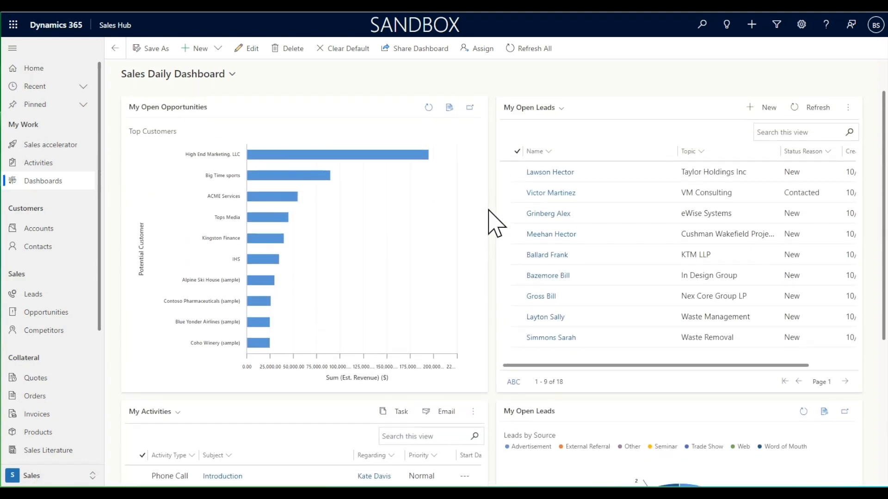
{"action": "left_click", "coordinate": [549, 194]}
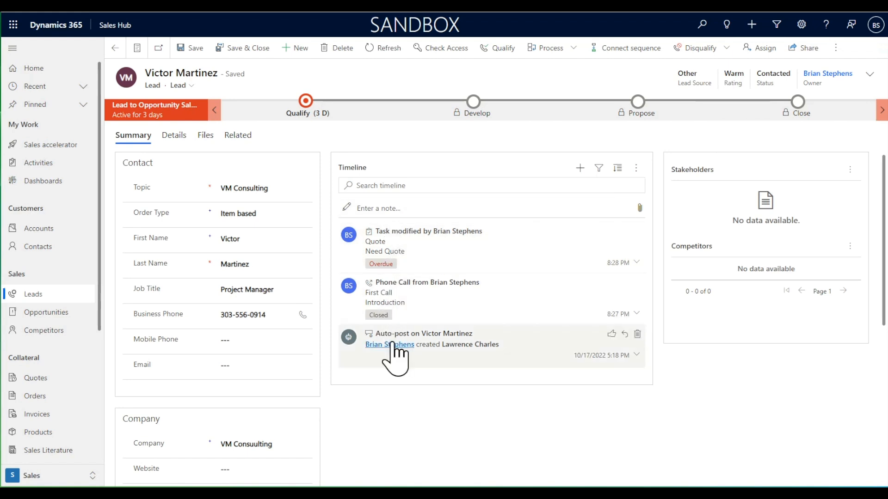
{"action": "left_click", "coordinate": [176, 138]}
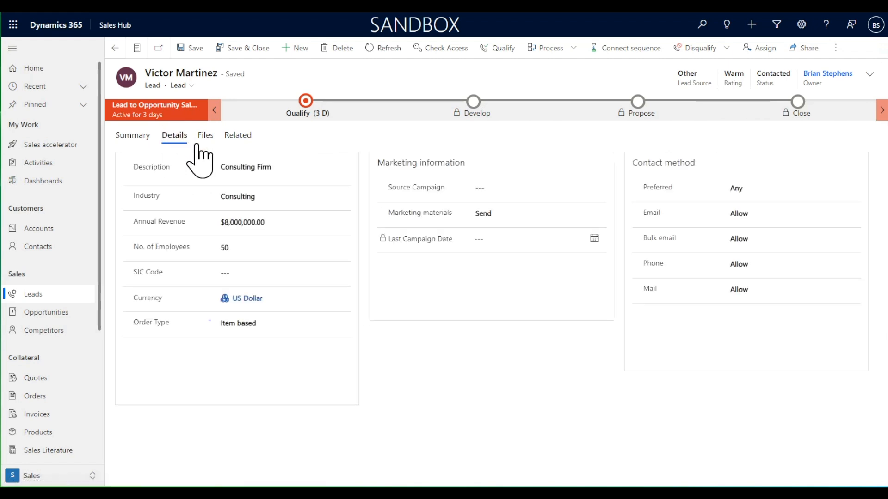
{"action": "left_click", "coordinate": [137, 136]}
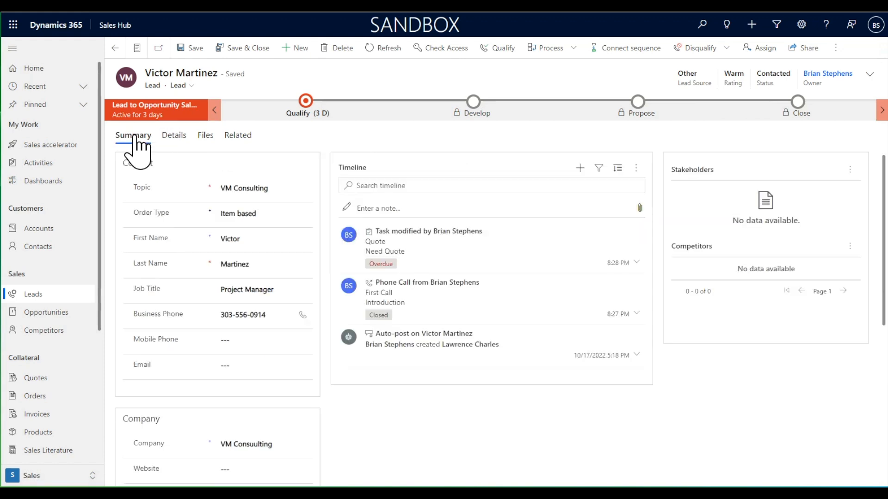
Review the Qualify stage of the VM Consulting lead and qualify it into an opportunity.
{"action": "left_click", "coordinate": [307, 111]}
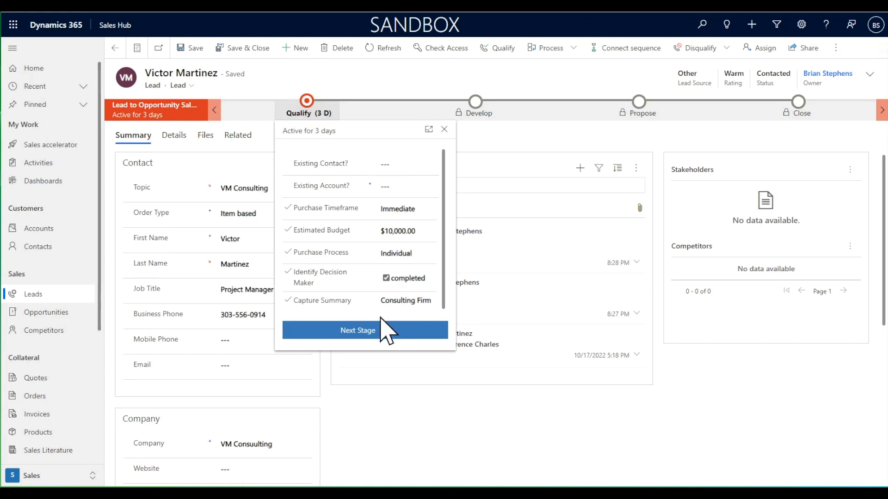
{"action": "left_click", "coordinate": [418, 99]}
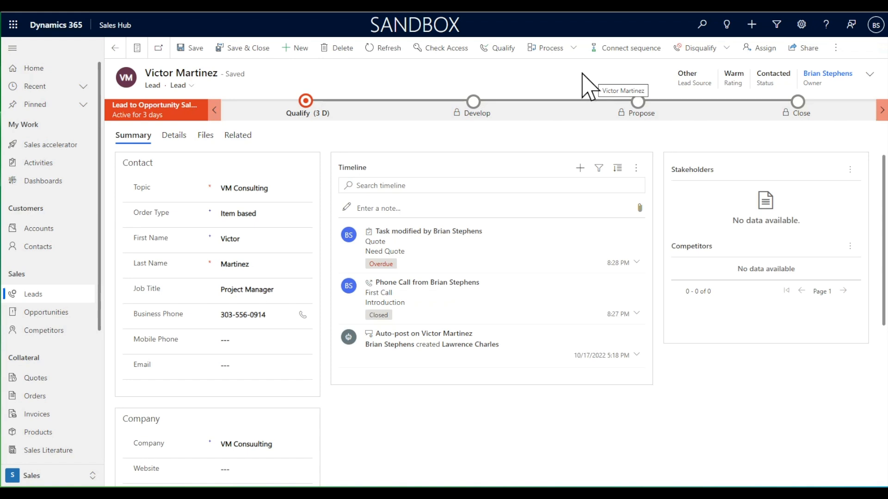
{"action": "left_click", "coordinate": [499, 49]}
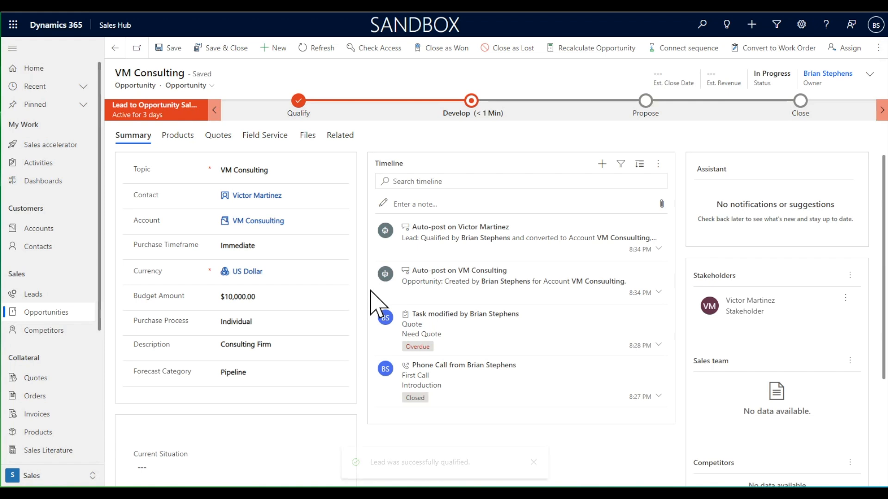
Review the Develop and Propose stage fields of the VM Consulting opportunity.
{"action": "mouse_move", "coordinate": [259, 196]}
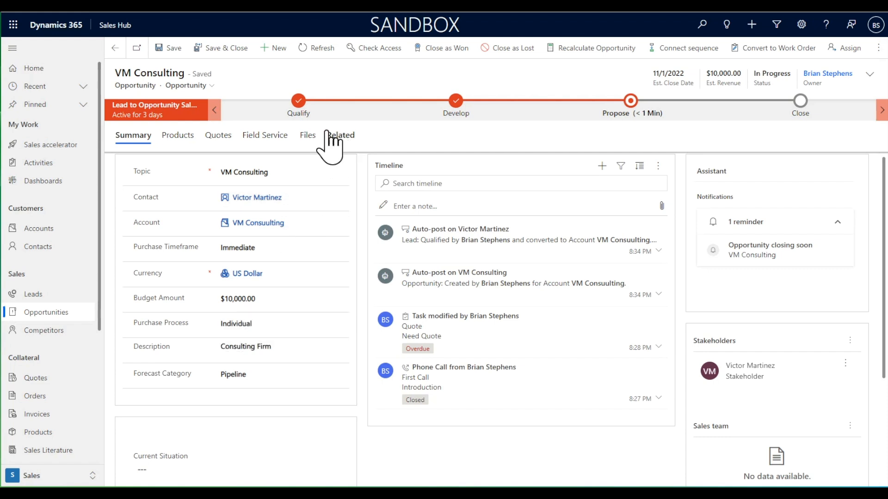
{"action": "left_click", "coordinate": [457, 101]}
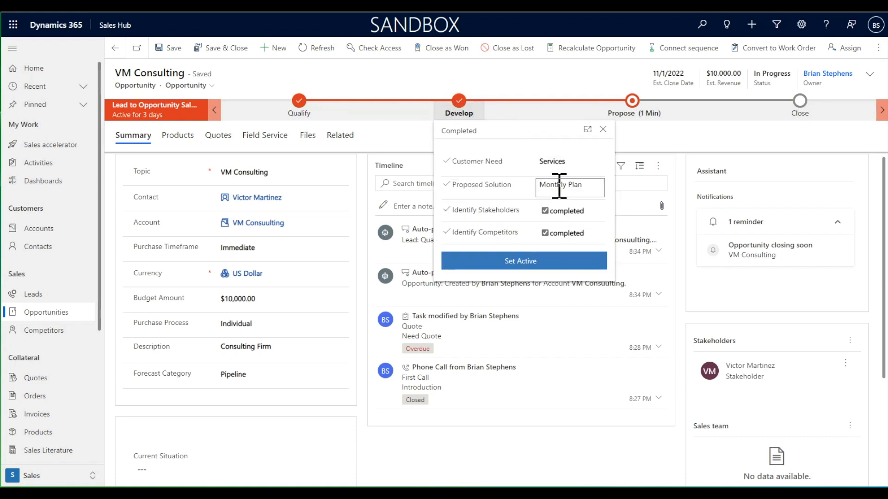
{"action": "left_click", "coordinate": [634, 101]}
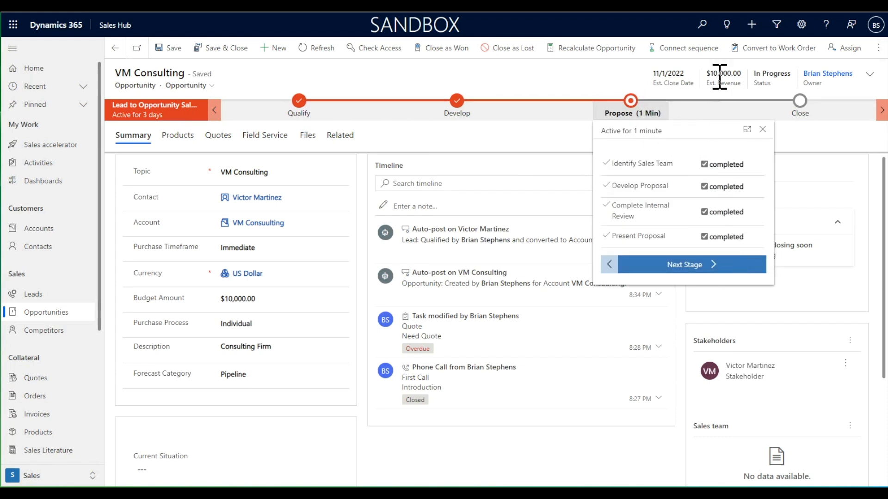
{"action": "left_click", "coordinate": [559, 84]}
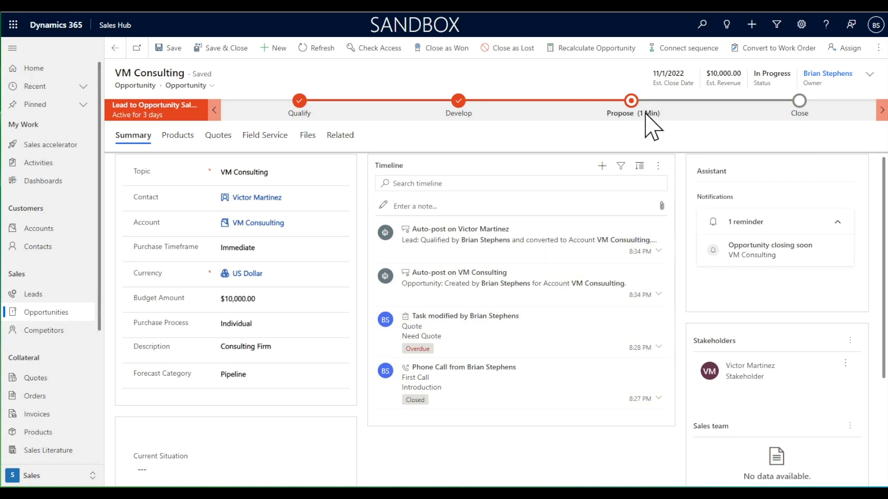
Advance the opportunity to the Close stage and mark Complete Final Proposal, Present Final Proposal, Send Thank You and File De-brief complete.
{"action": "left_click", "coordinate": [632, 102]}
{"action": "left_click", "coordinate": [699, 266]}
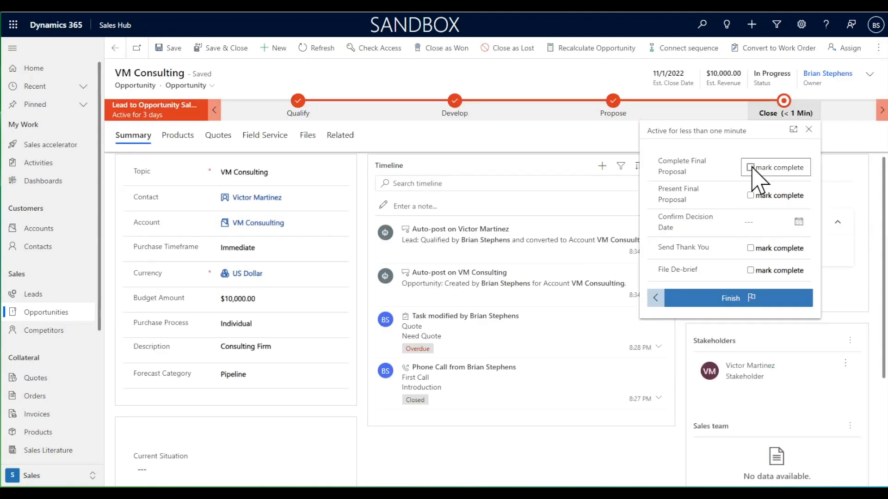
{"action": "left_click", "coordinate": [751, 167]}
{"action": "left_click", "coordinate": [750, 195]}
{"action": "left_click", "coordinate": [751, 248]}
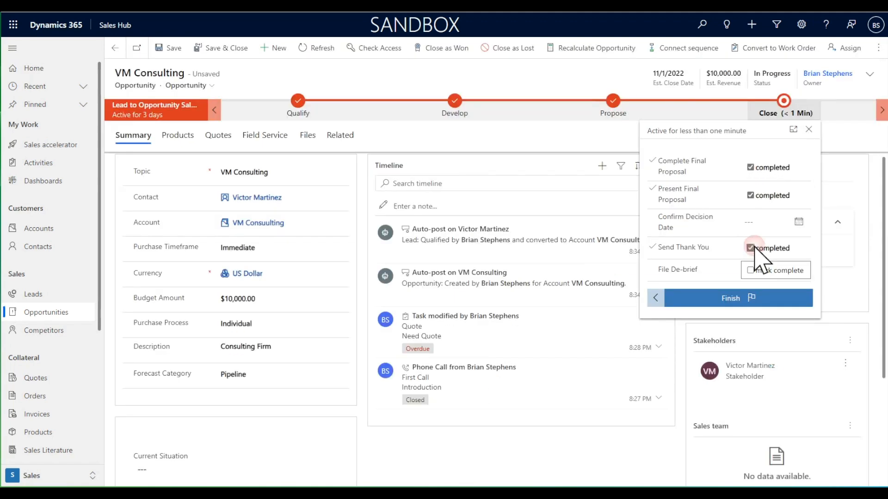
{"action": "left_click", "coordinate": [752, 271]}
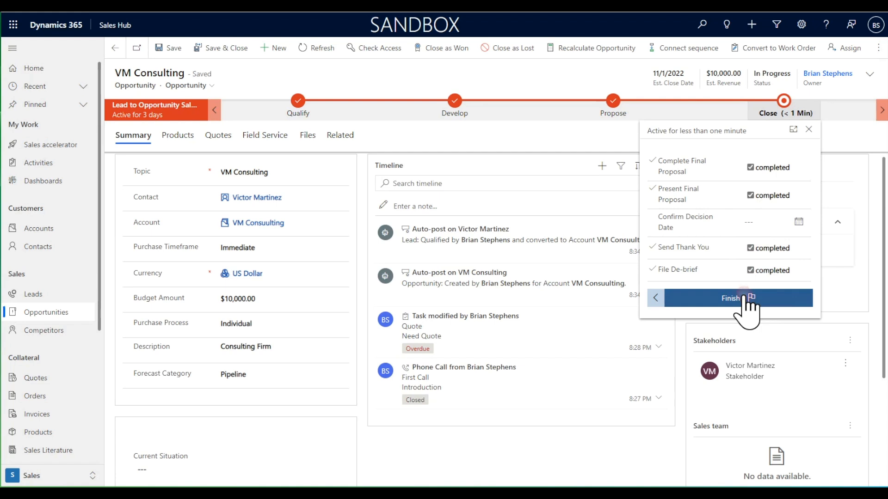
Finish the opportunity's sales process and close the opportunity as Won.
{"action": "left_click", "coordinate": [746, 300]}
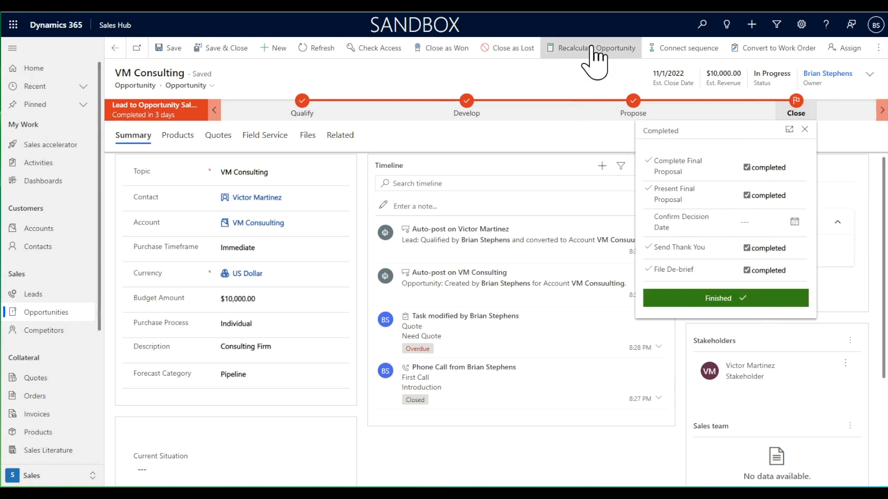
{"action": "left_click", "coordinate": [450, 50]}
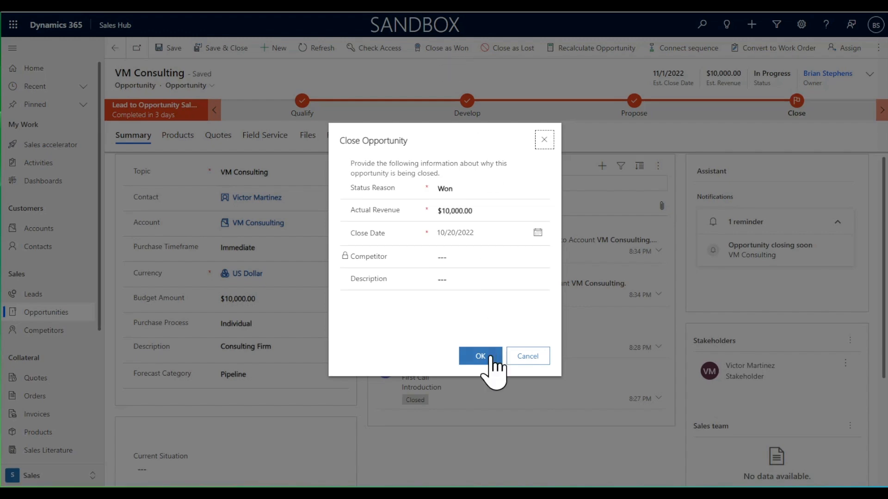
{"action": "left_click", "coordinate": [488, 356]}
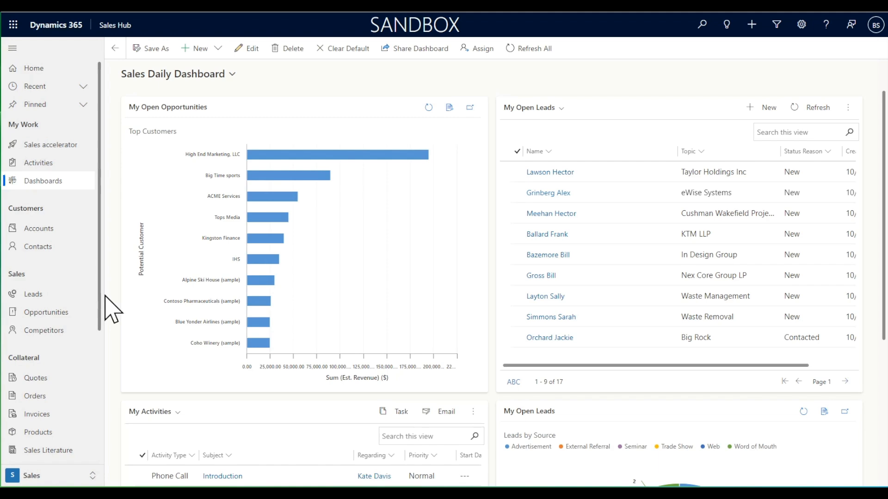
From My Activities, open the contact linked to the "Discuss meeting options" phone call and close that call on the timeline.
{"action": "left_click", "coordinate": [53, 163]}
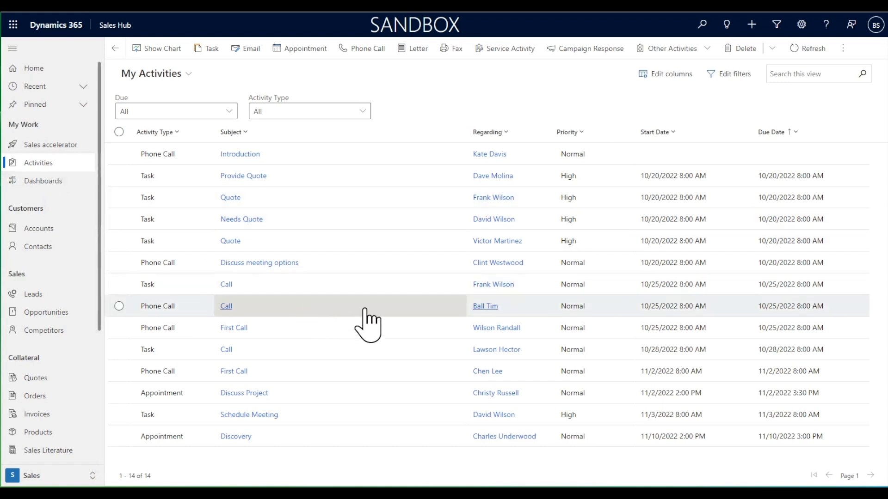
{"action": "left_click", "coordinate": [493, 263]}
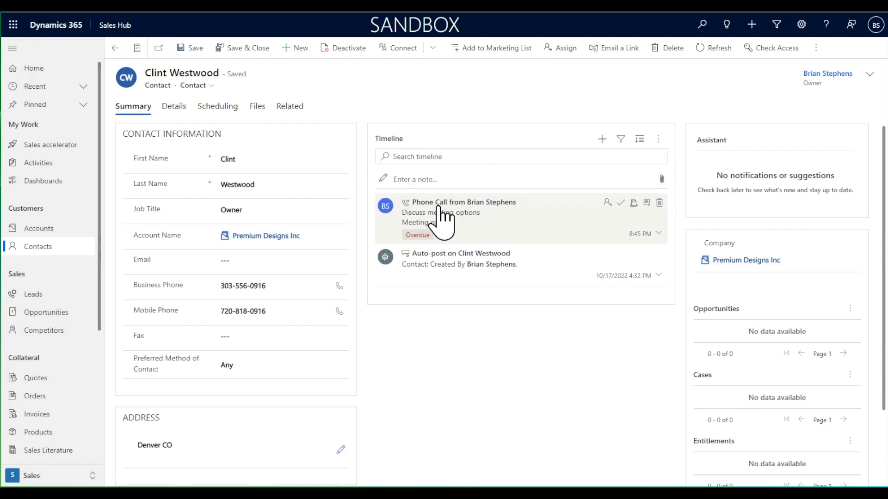
{"action": "left_click", "coordinate": [621, 203]}
{"action": "left_click", "coordinate": [512, 299]}
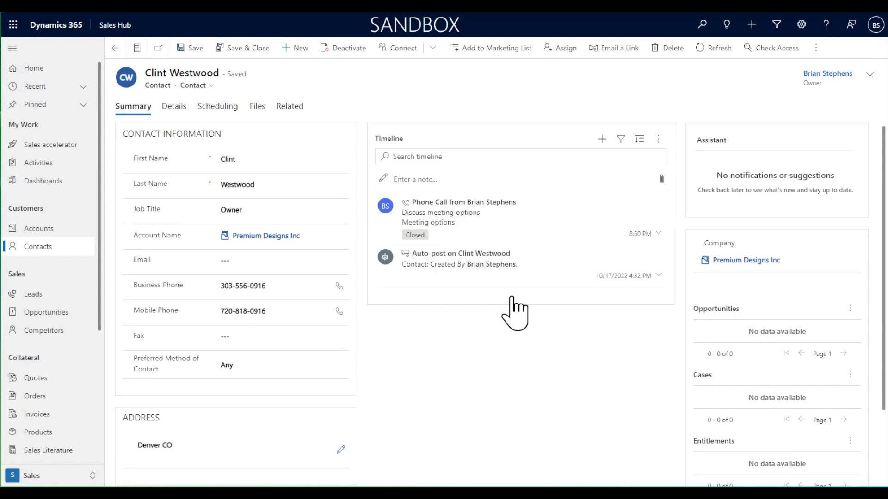
Review the contact's personal details and preferences, and save and close the contact record.
{"action": "left_click", "coordinate": [174, 106]}
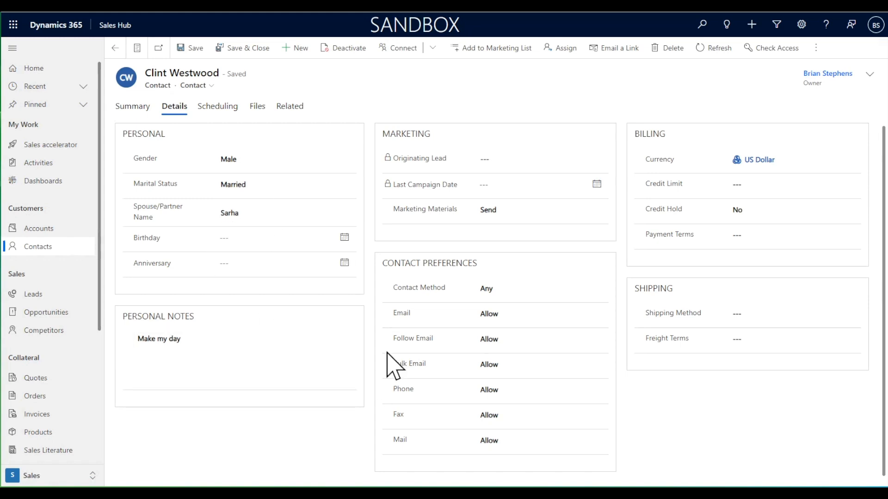
{"action": "left_click", "coordinate": [132, 107]}
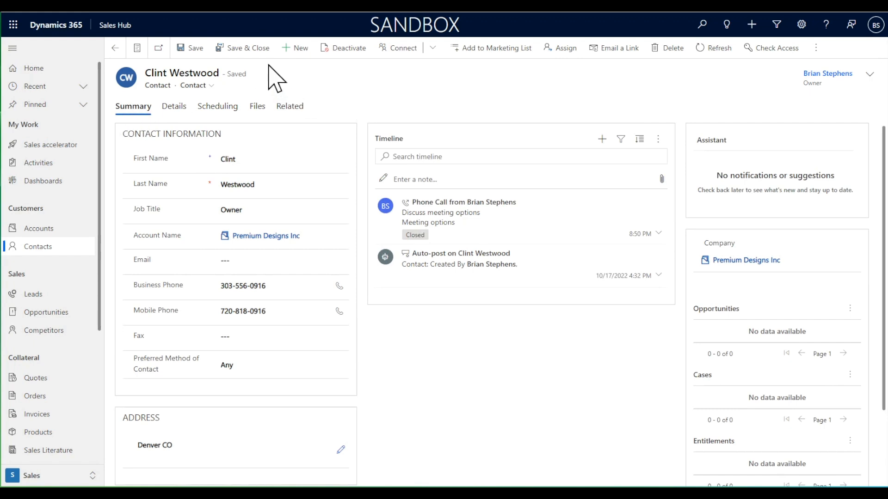
{"action": "left_click", "coordinate": [258, 53]}
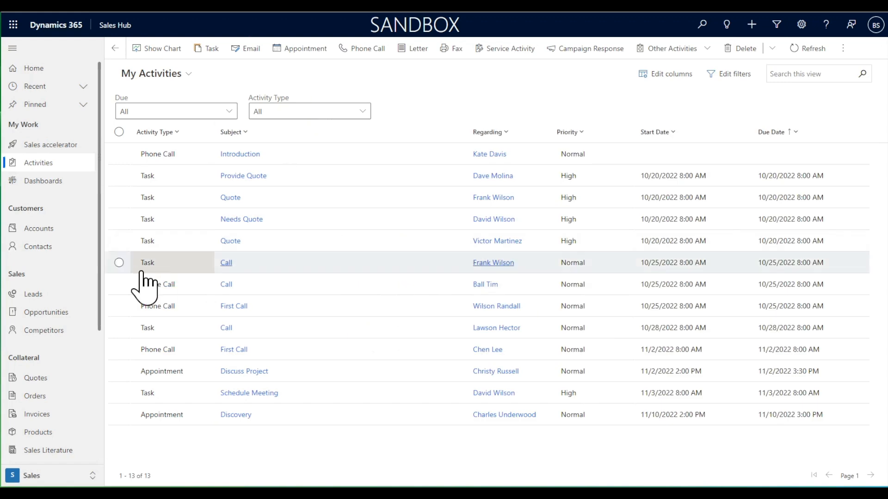
Open the A1 Capital Group account, review its summary and details, and return to My Active Accounts.
{"action": "left_click", "coordinate": [61, 233]}
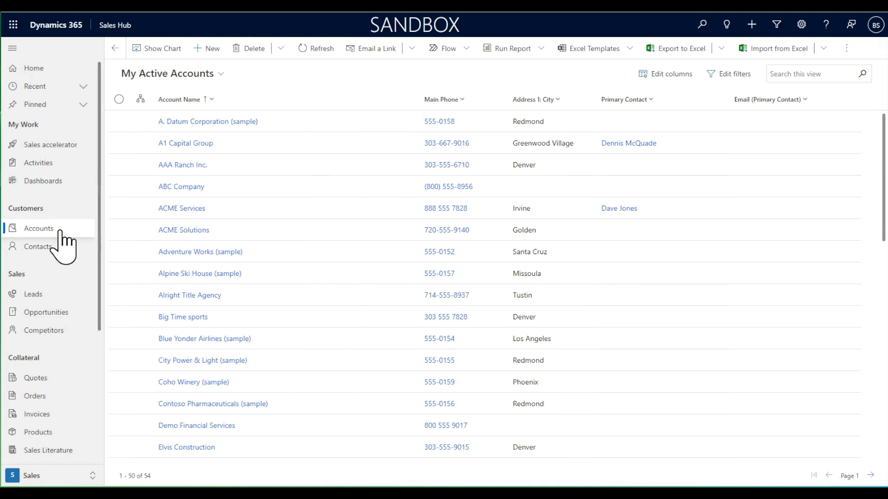
{"action": "left_click", "coordinate": [190, 143]}
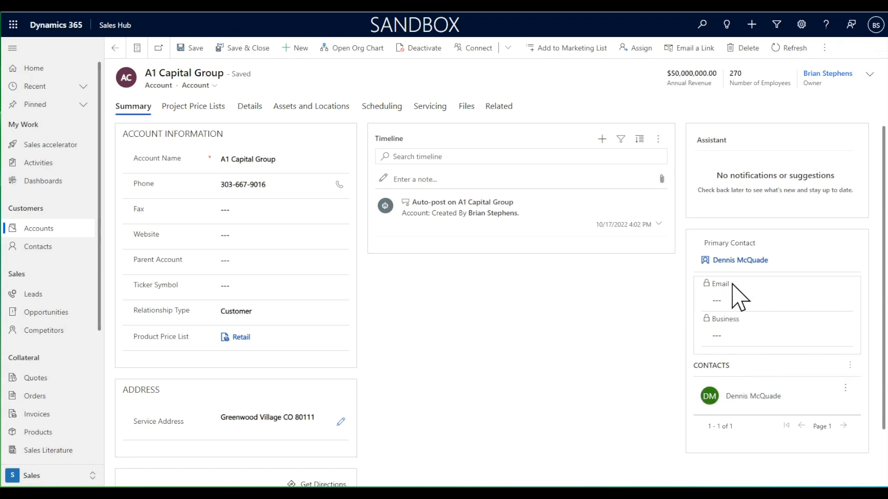
{"action": "left_click", "coordinate": [252, 107]}
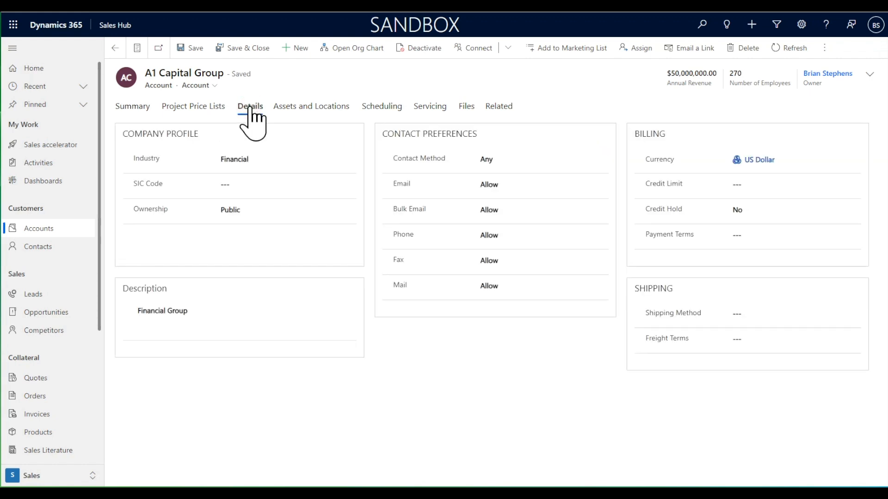
{"action": "left_click", "coordinate": [134, 116]}
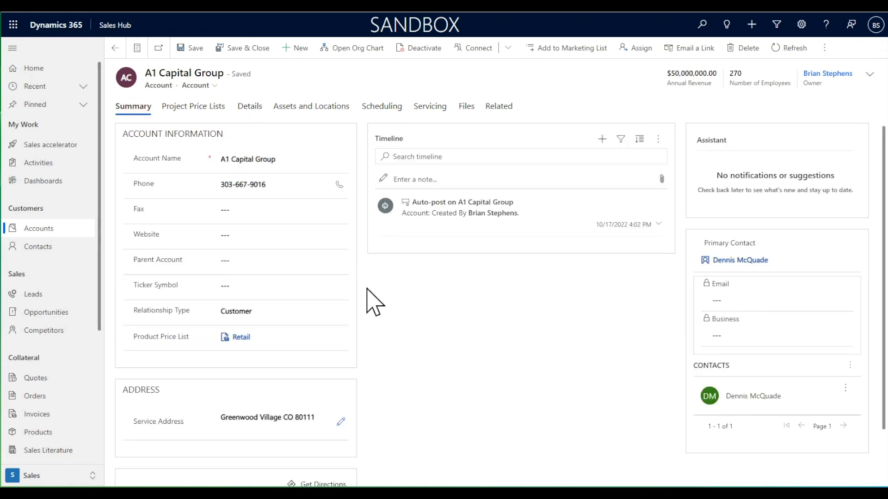
{"action": "left_click", "coordinate": [114, 48]}
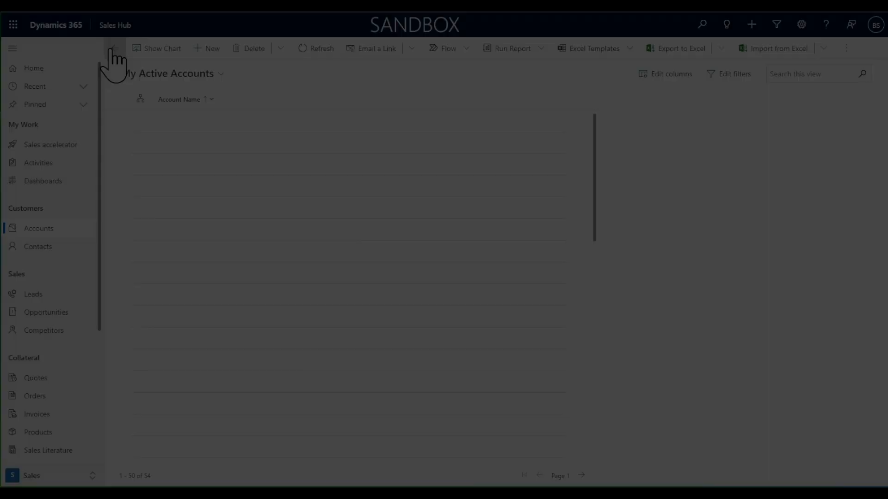